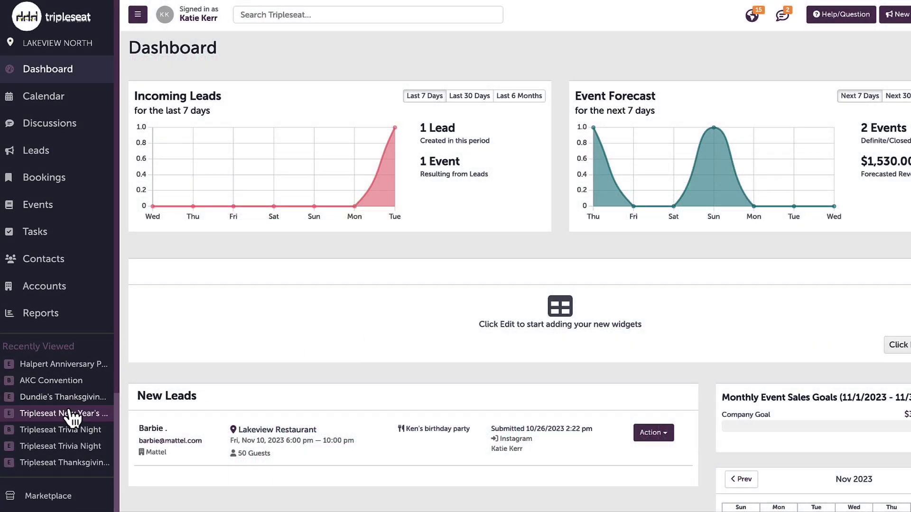
Step: Open the New Year's Party event and add a new Contract & Event Order from its Docs
click(60, 413)
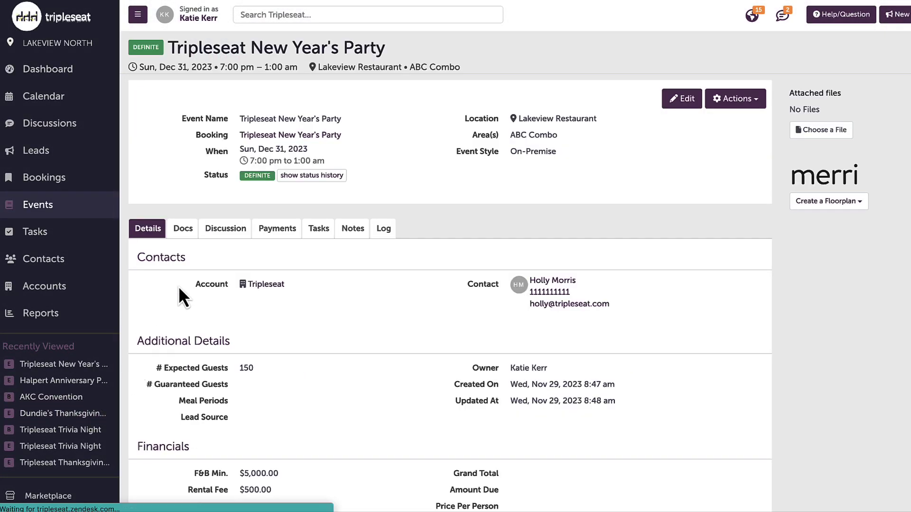
click(185, 230)
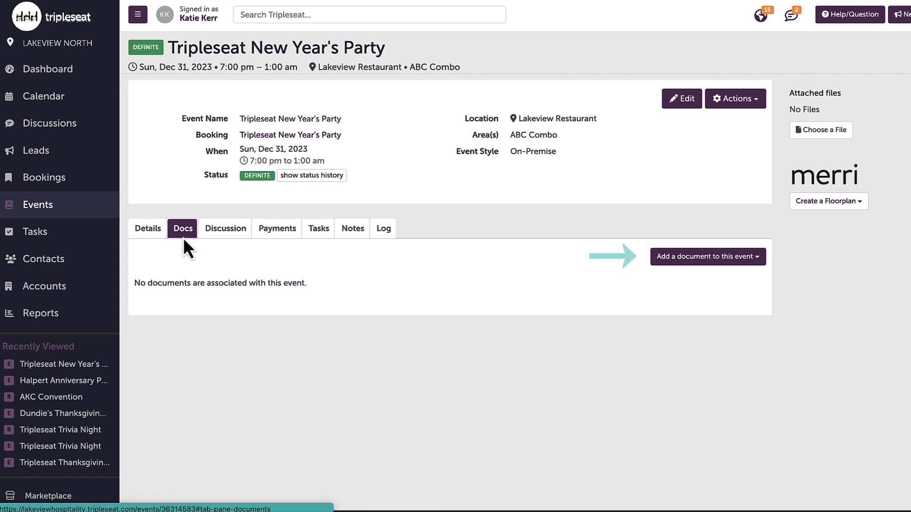
click(745, 260)
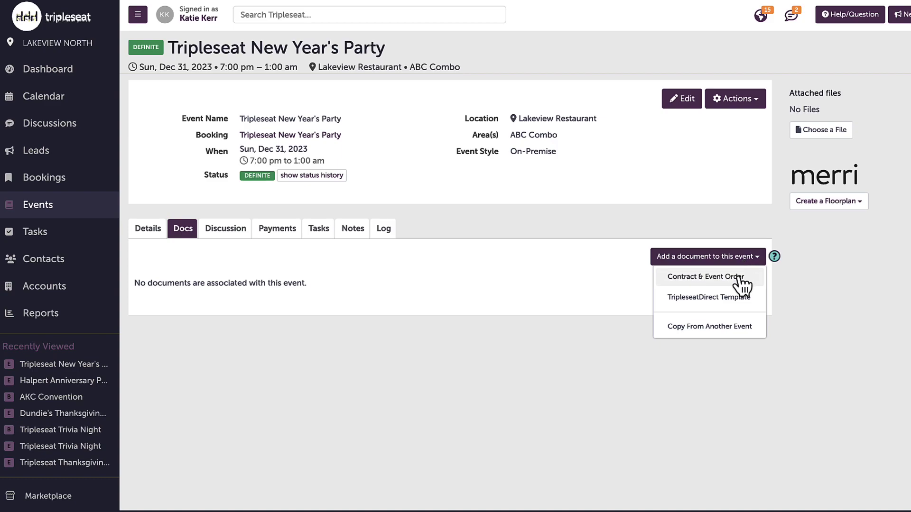
click(740, 281)
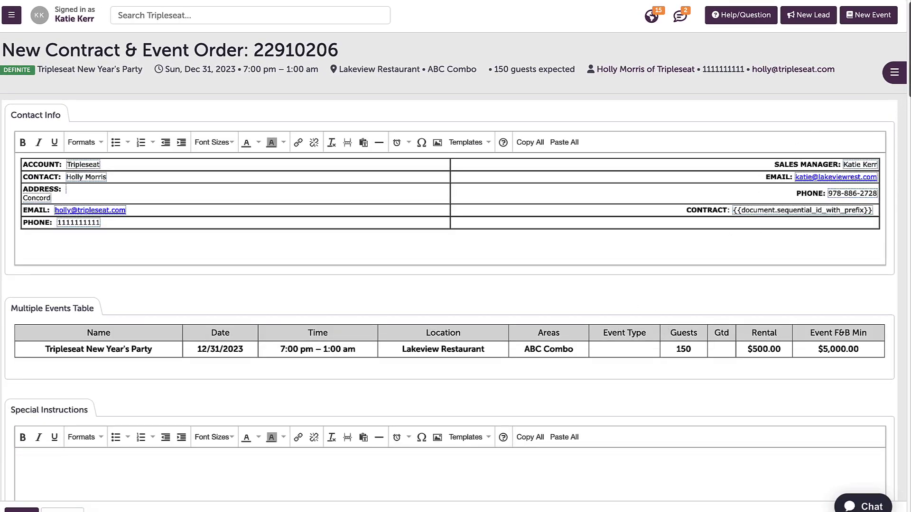
scroll(455, 256, down, 6)
scroll(455, 256, down, 3)
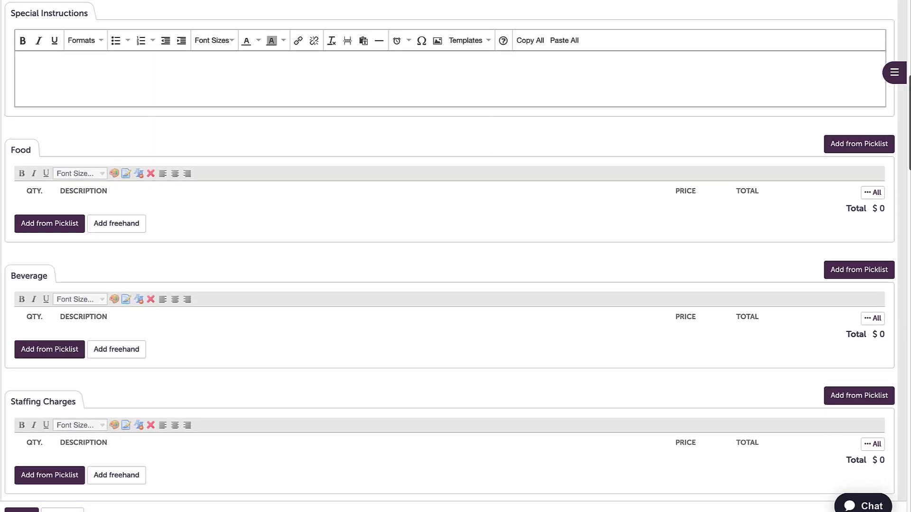
Step: Add all $80 Dinner Menu items to Food with 150 dinners
click(55, 212)
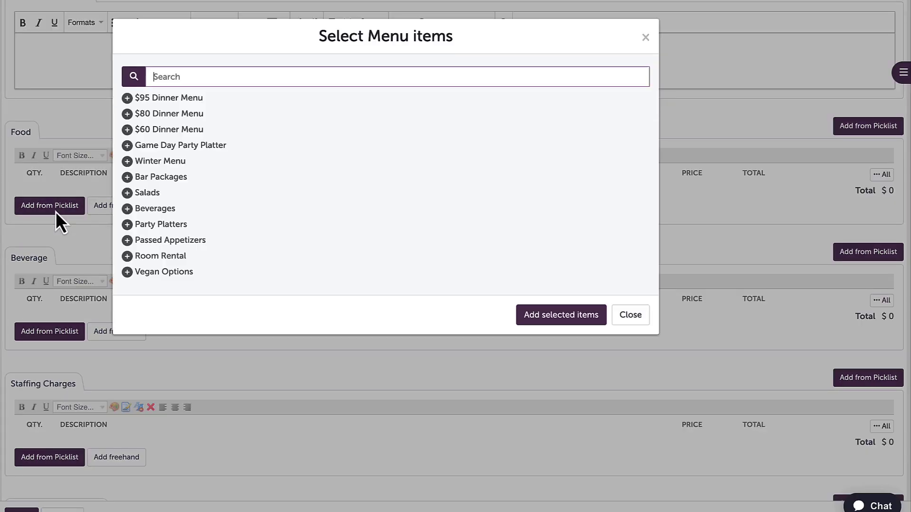
click(126, 114)
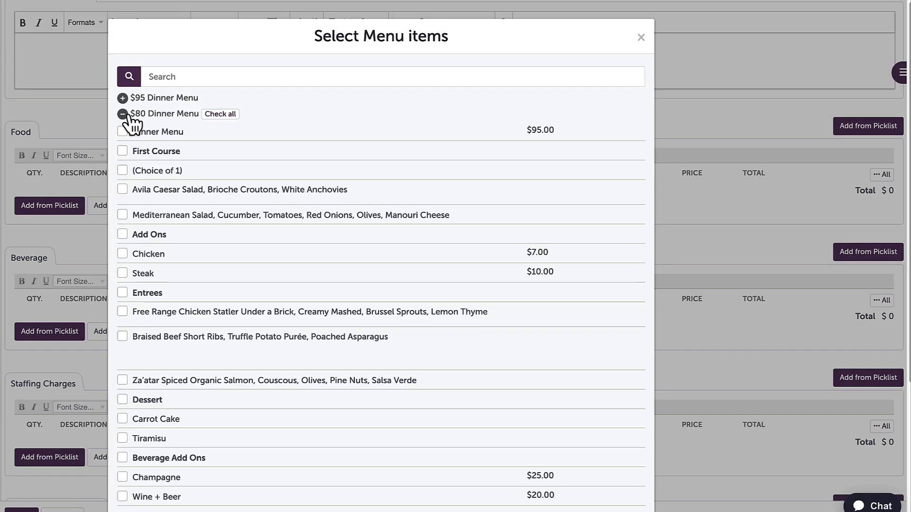
click(220, 114)
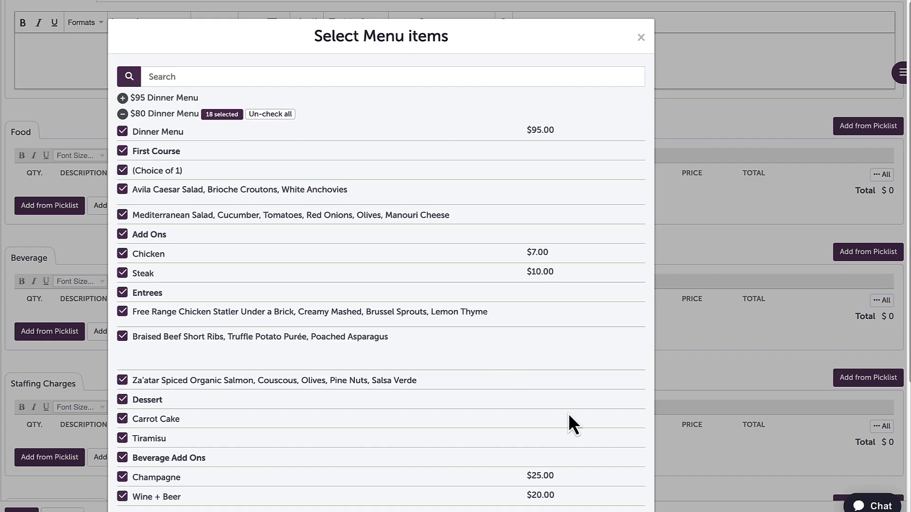
scroll(568, 413, down, 5)
click(556, 496)
text(150)
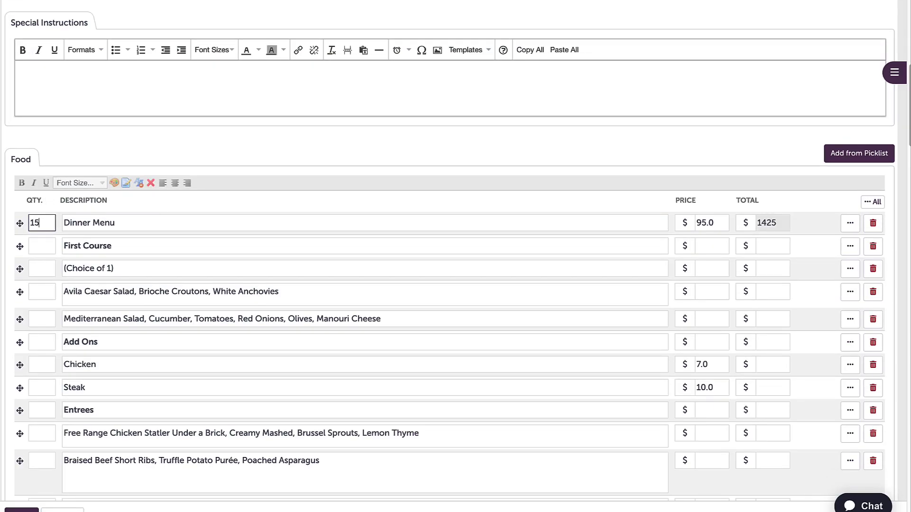
Step: Set Chicken to 100 and Steak to 50, and remove the Champagne and Wine + Beer lines
click(35, 366)
text(100)
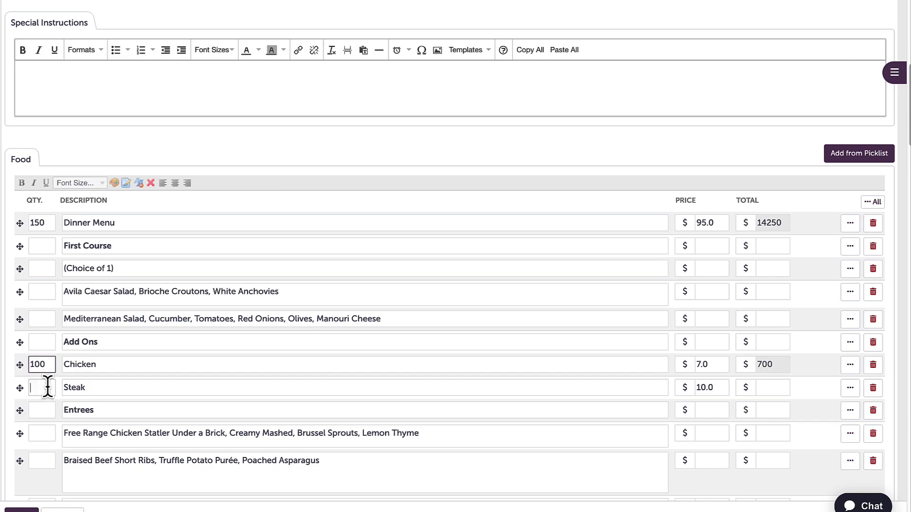
click(43, 387)
text(50)
scroll(42, 418, down, 4)
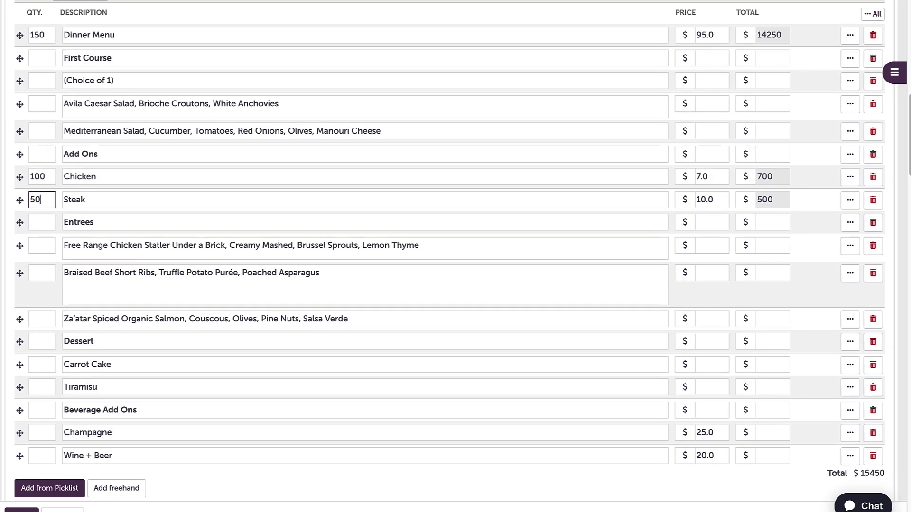
click(42, 432)
click(873, 433)
click(873, 432)
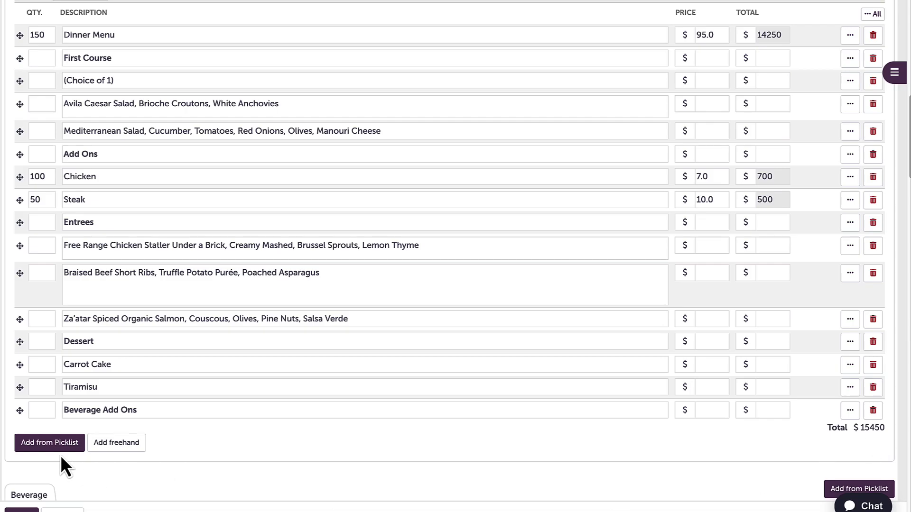
Step: Add the 2 Hour Premium Bar package to Beverage with quantity 150
scroll(61, 455, down, 3)
click(54, 433)
click(127, 176)
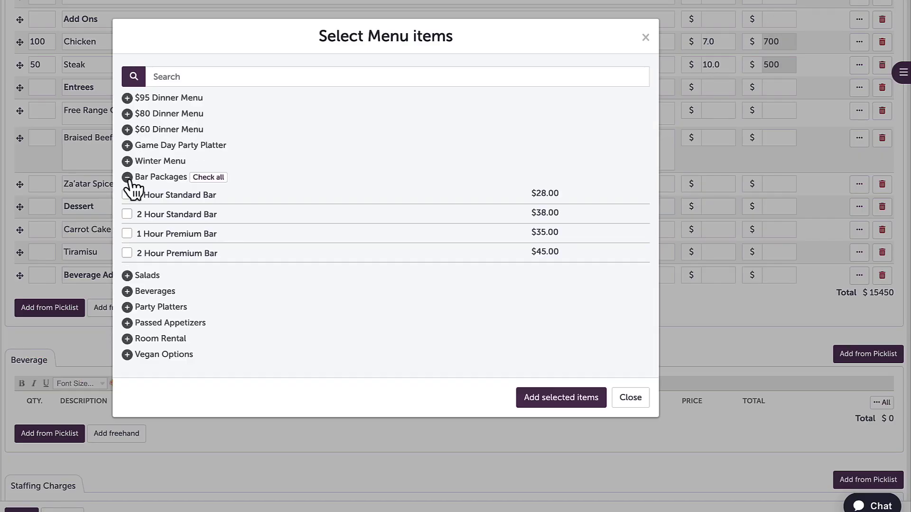
click(127, 253)
click(561, 398)
click(48, 423)
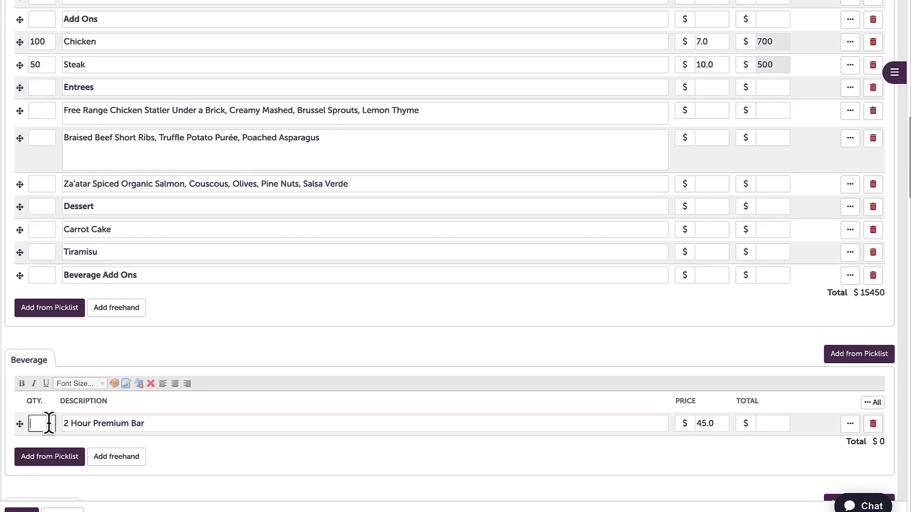
text(150)
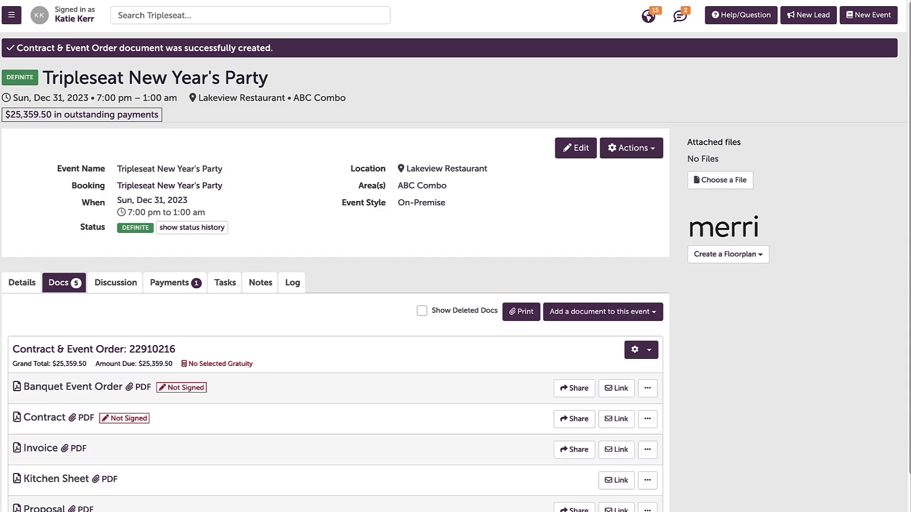
Step: Scroll down the event's document list to the Contract & Event Order's layouts
scroll(711, 439, down, 1)
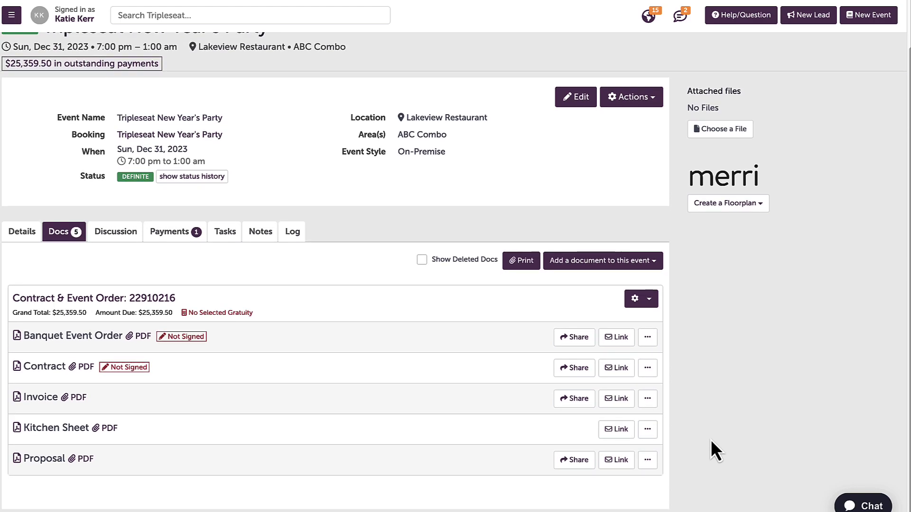
scroll(711, 439, down, 1)
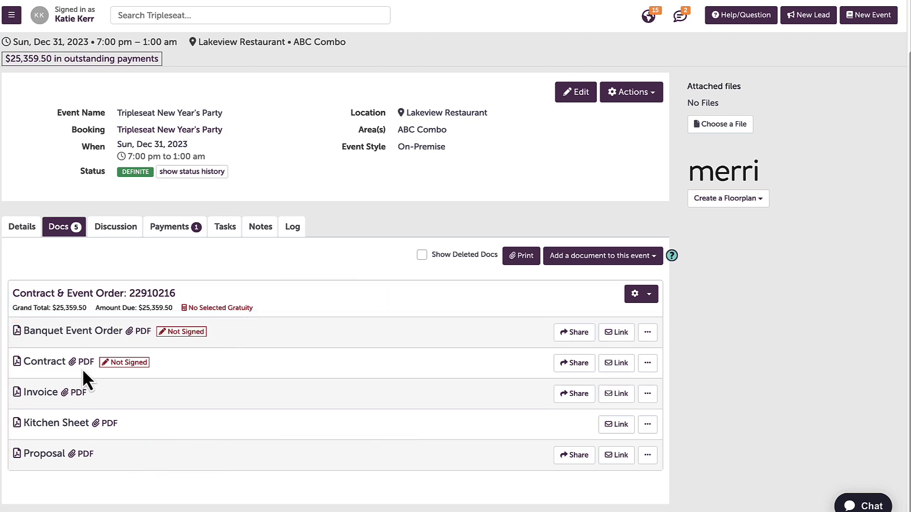
click(36, 366)
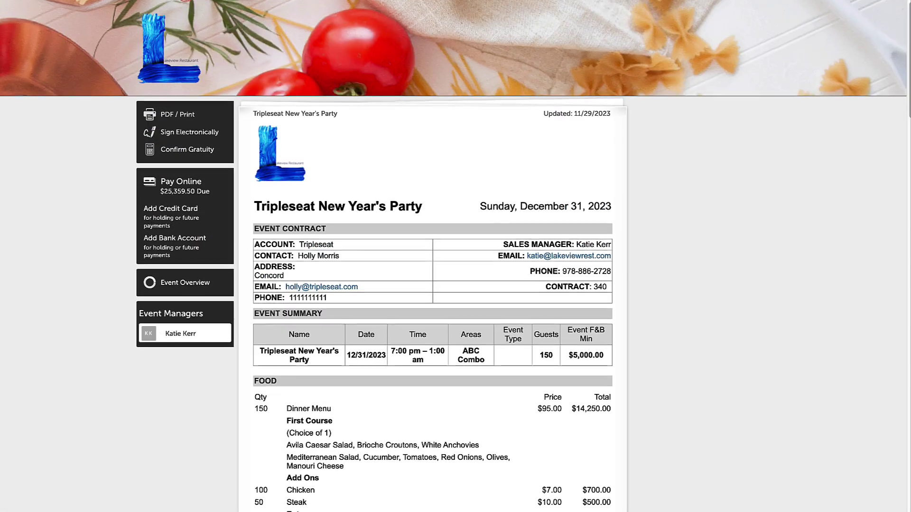
scroll(455, 256, down, 3)
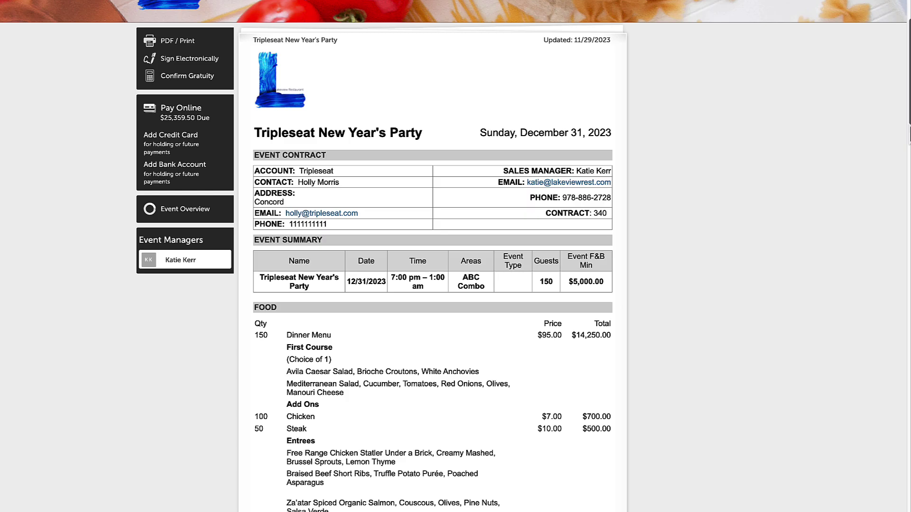
scroll(455, 256, down, 5)
scroll(456, 256, down, 10)
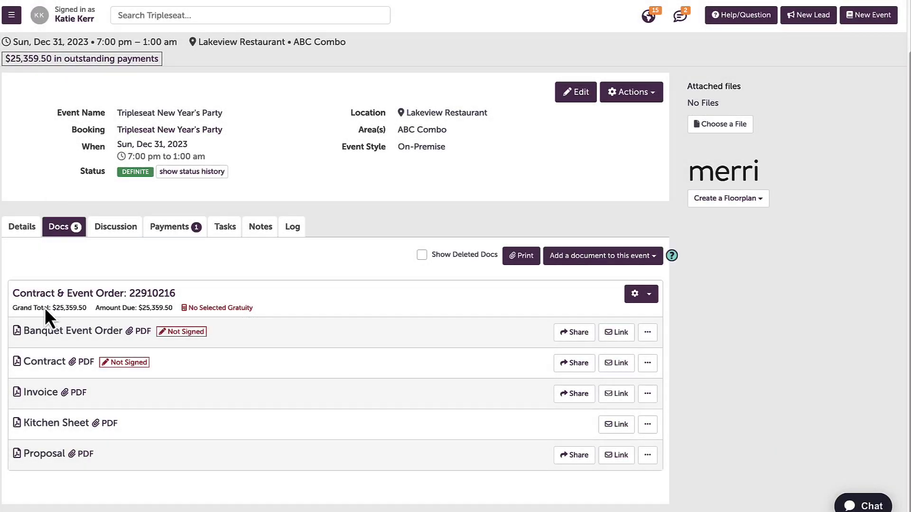
Step: Preview the Kitchen Sheet layout, scroll through it, and return to the document list
click(49, 429)
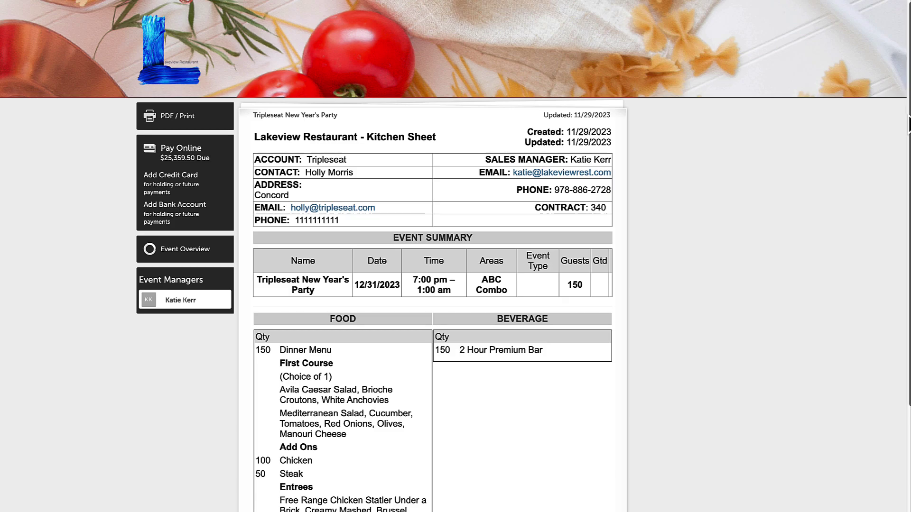
scroll(908, 124, down, 4)
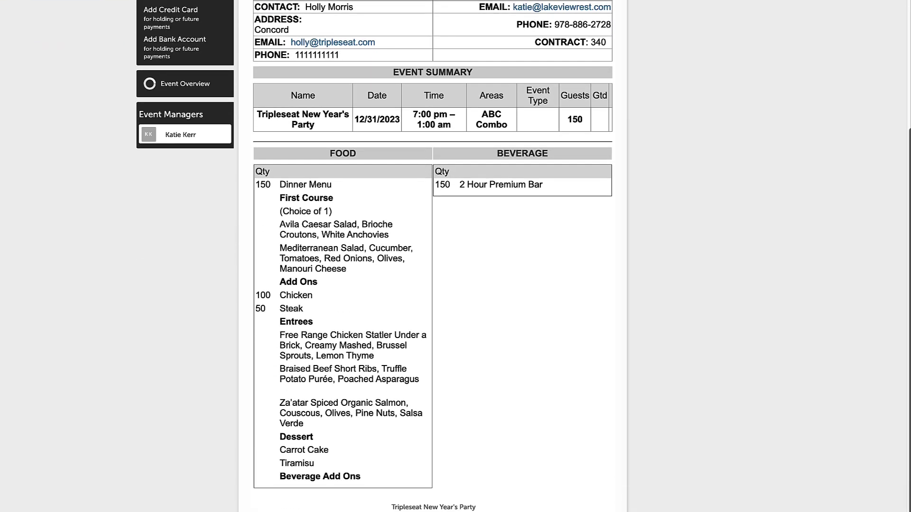
scroll(455, 256, up, 4)
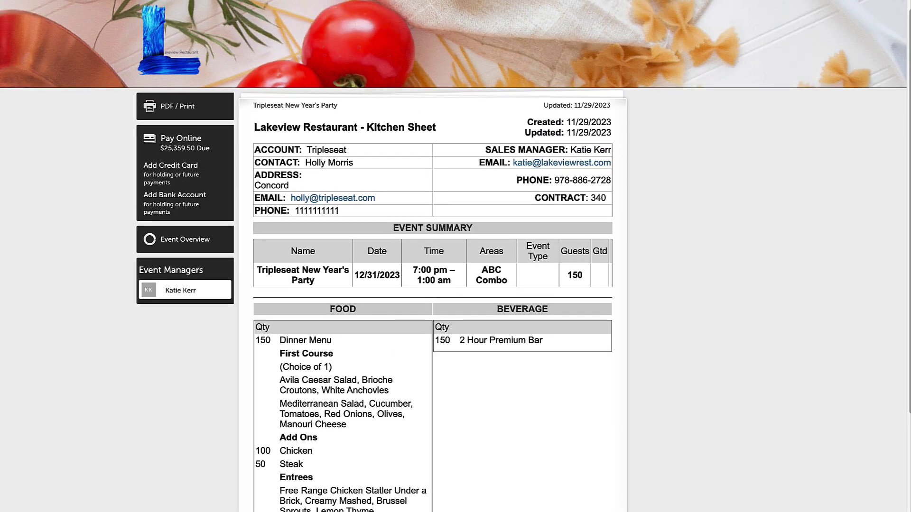
key(ctrl+w)
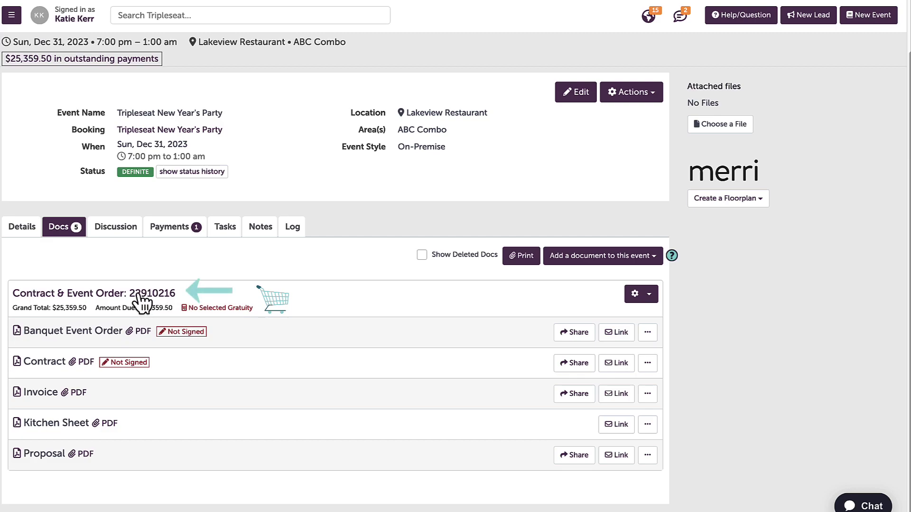
Step: Edit the Contract & Event Order and change the Steak quantity to 75
click(647, 294)
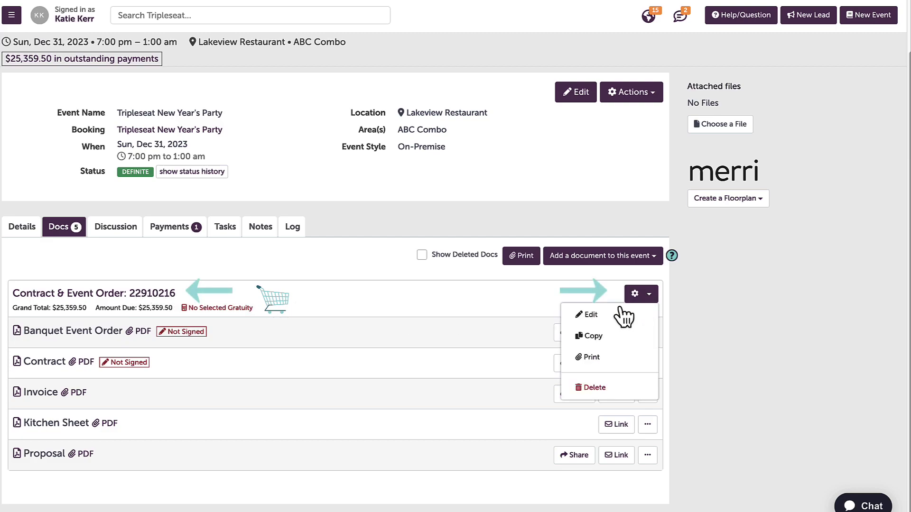
click(590, 315)
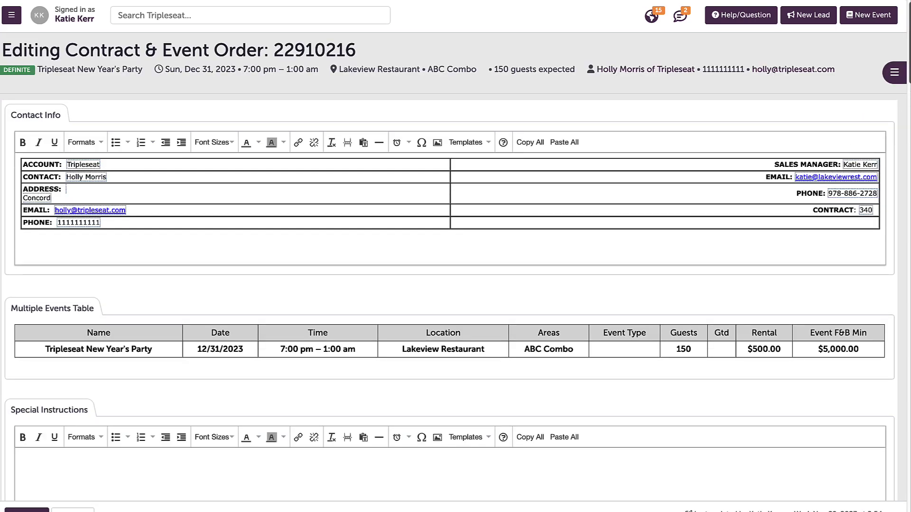
scroll(455, 256, down, 6)
scroll(697, 266, down, 4)
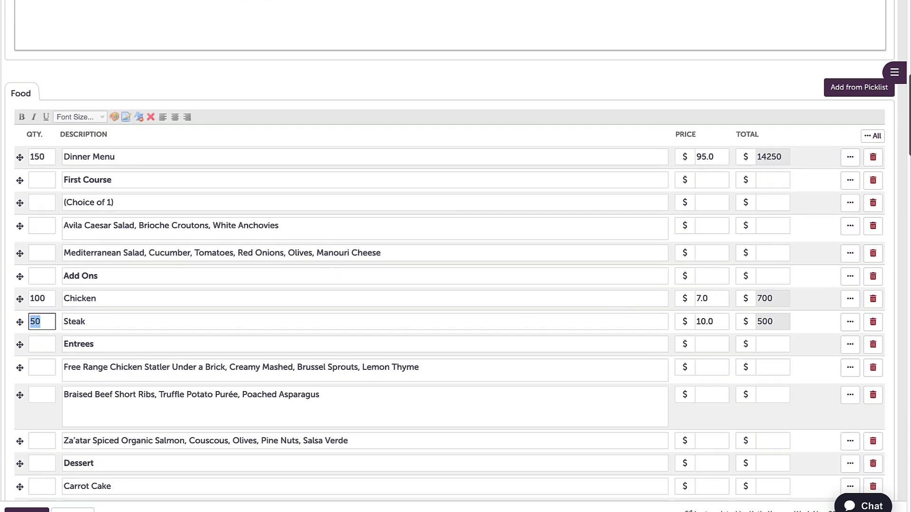
text(7)
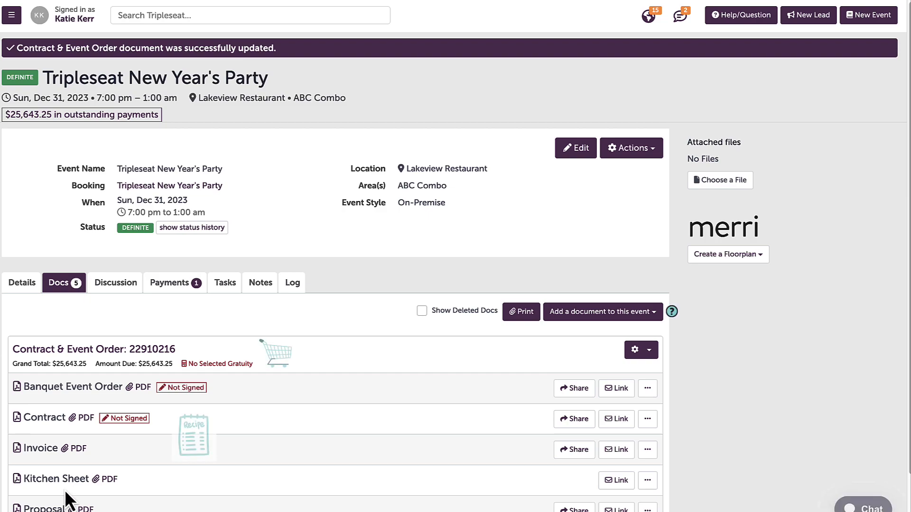
Step: Check the 75 Steak line on the Kitchen Sheet, then return to the document list
click(62, 481)
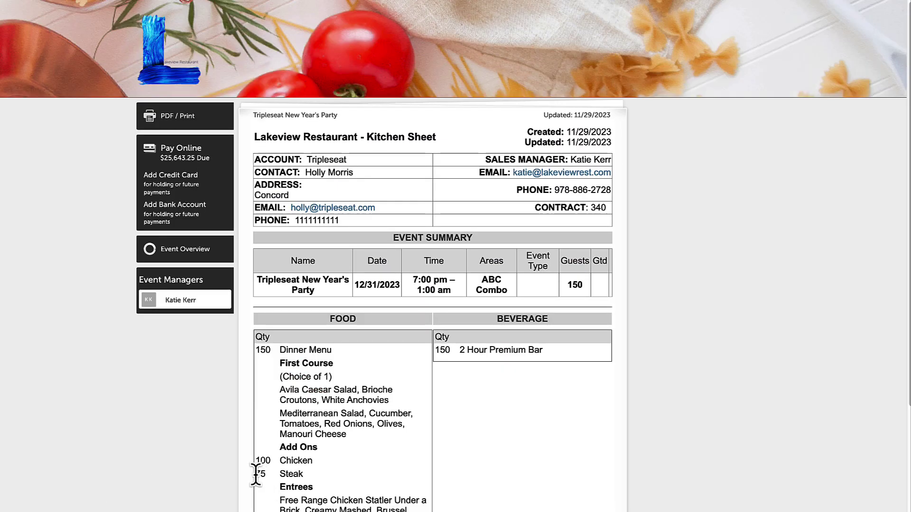
drag(255, 474, 303, 474)
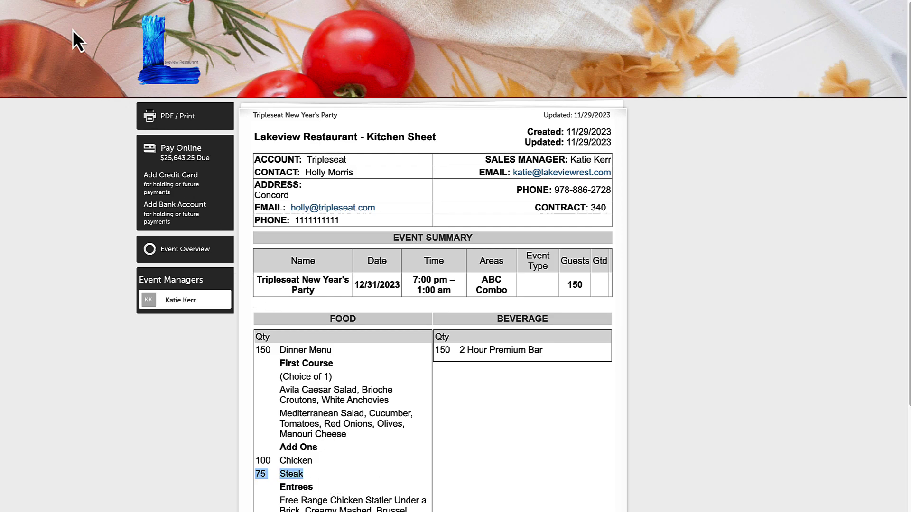
key(ctrl+w)
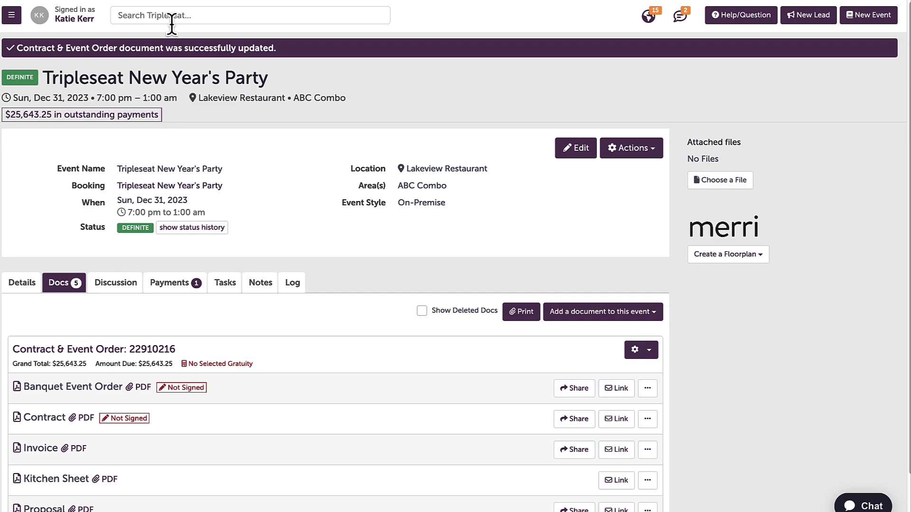
Step: Open and dismiss the addable-documents list, then open the Help/Question Support window
click(602, 312)
click(716, 363)
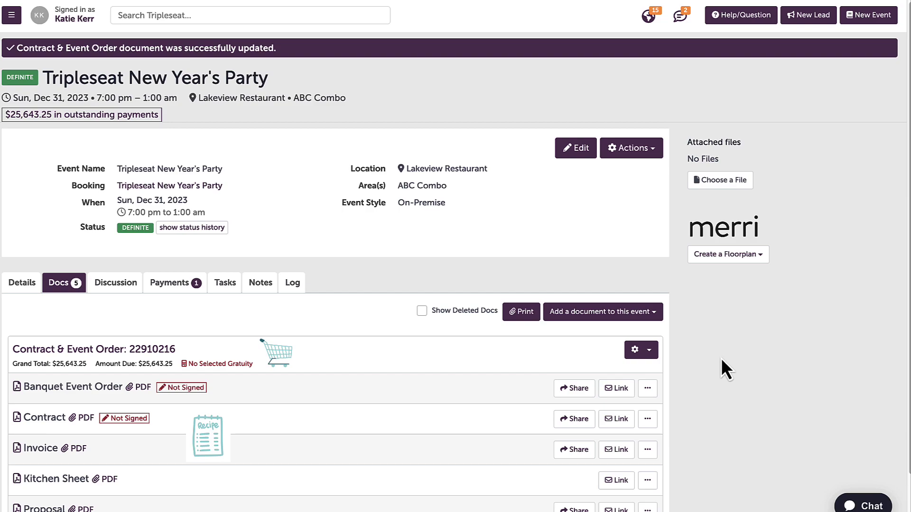
click(736, 17)
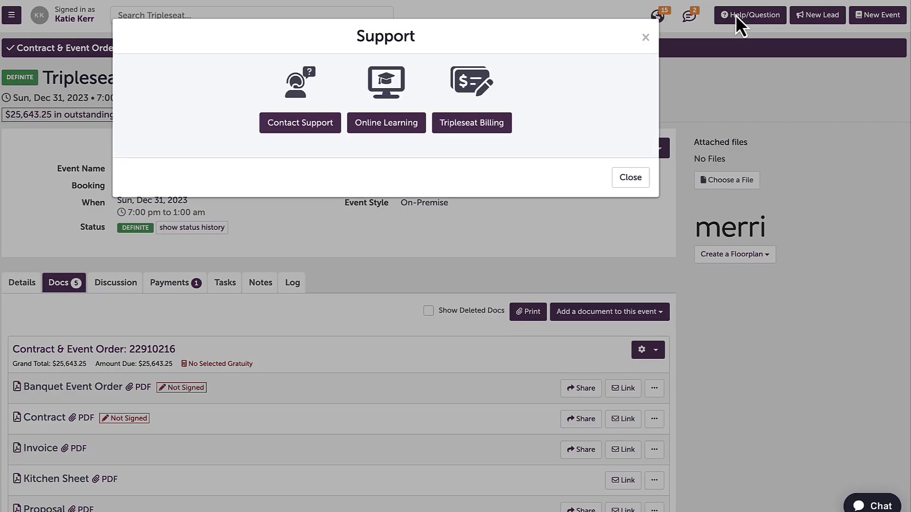